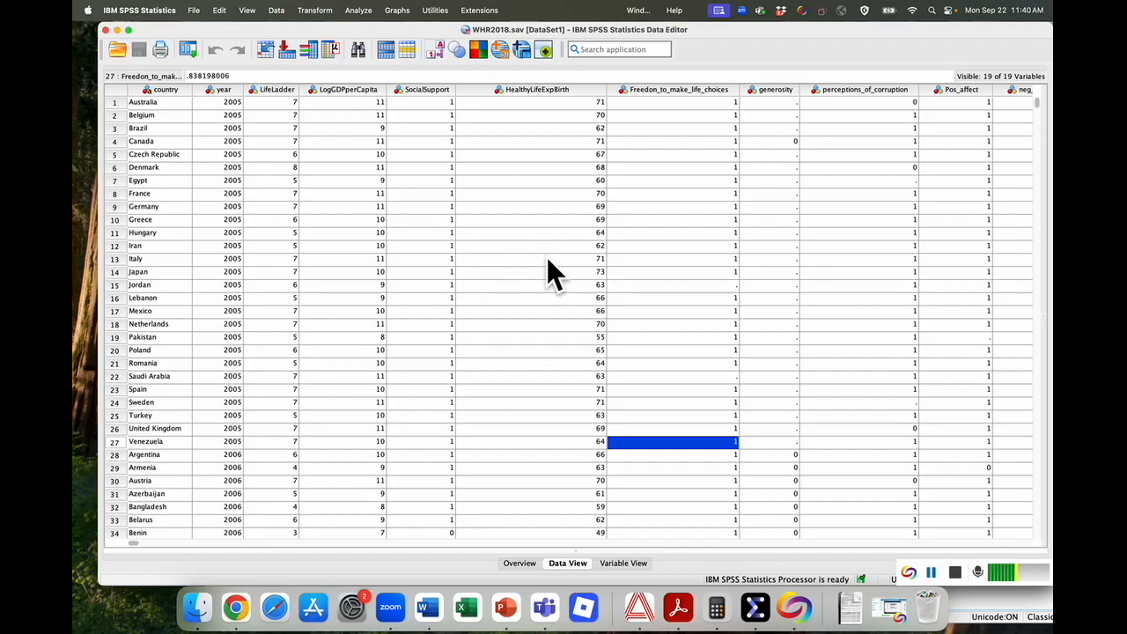
# - Set up a bivariate correlation with Freedom to make life choices as the first variable
pyautogui.click(548, 258)
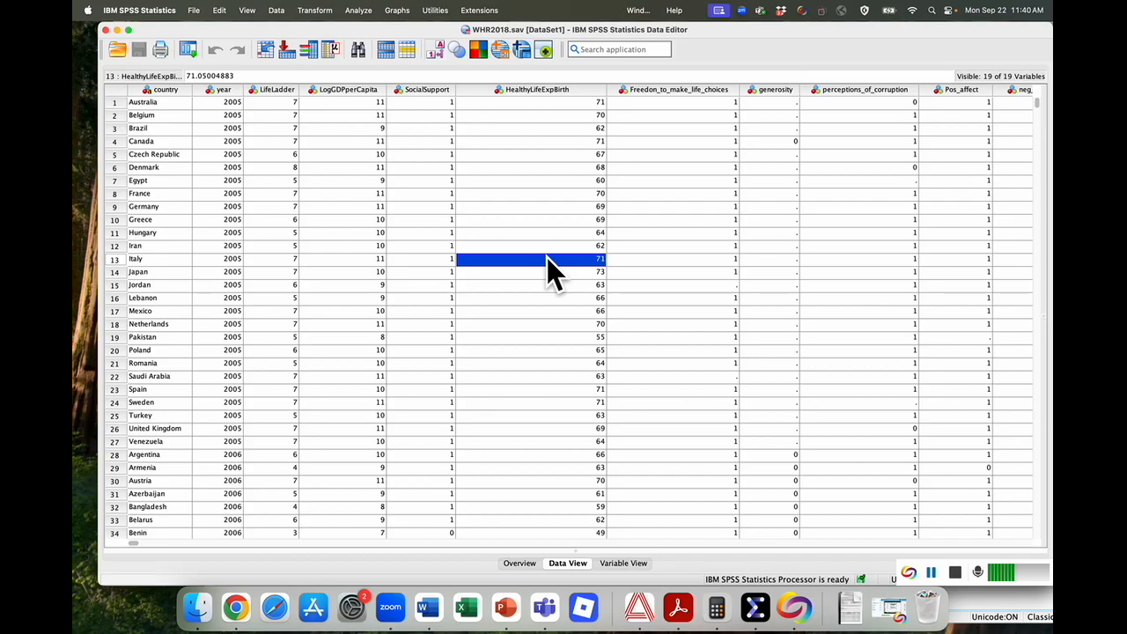
pyautogui.click(361, 12)
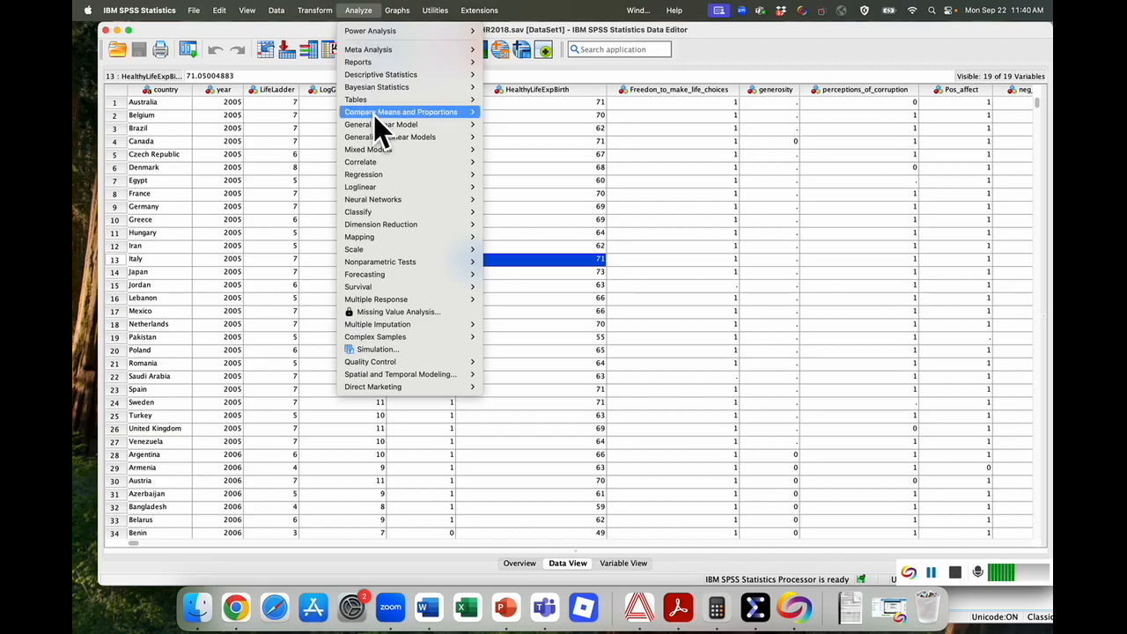
pyautogui.moveTo(383, 164)
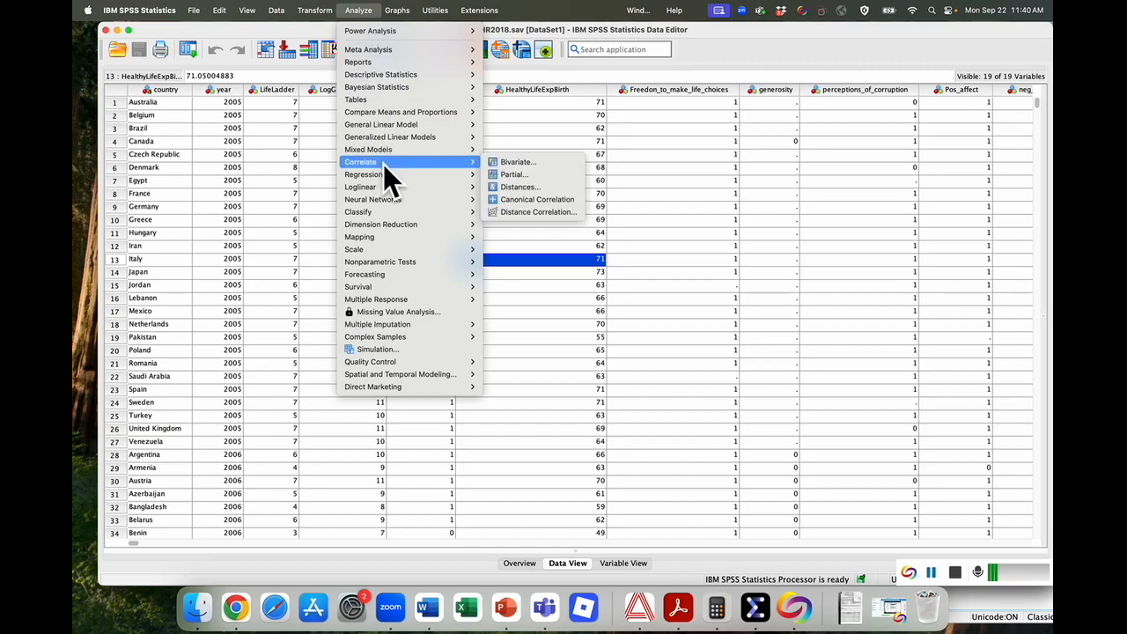
pyautogui.click(529, 161)
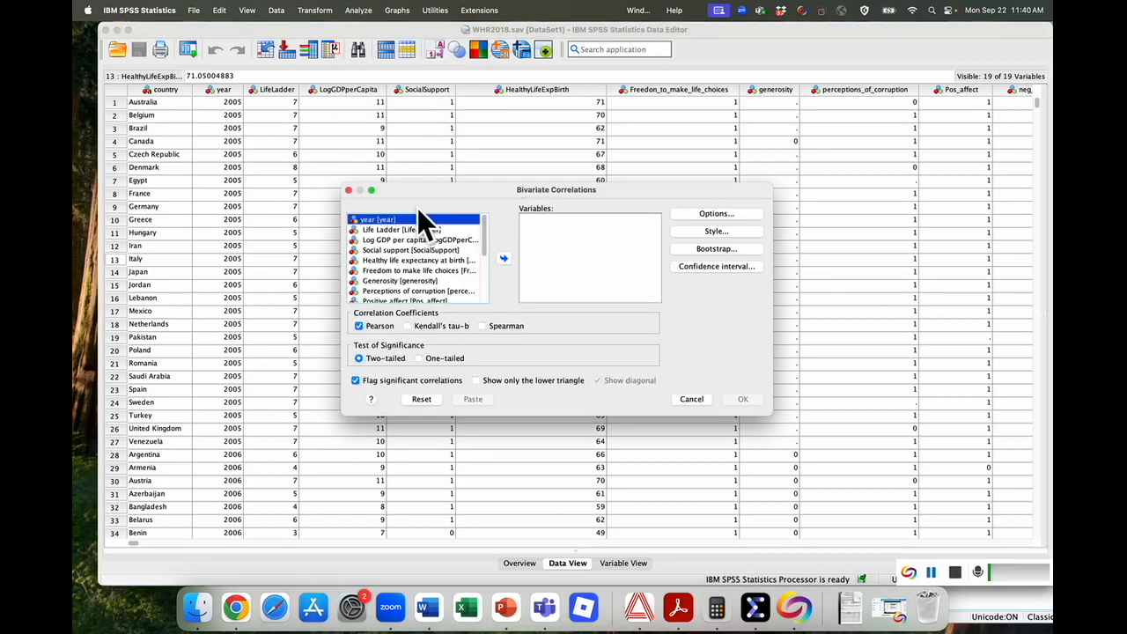
pyautogui.click(443, 273)
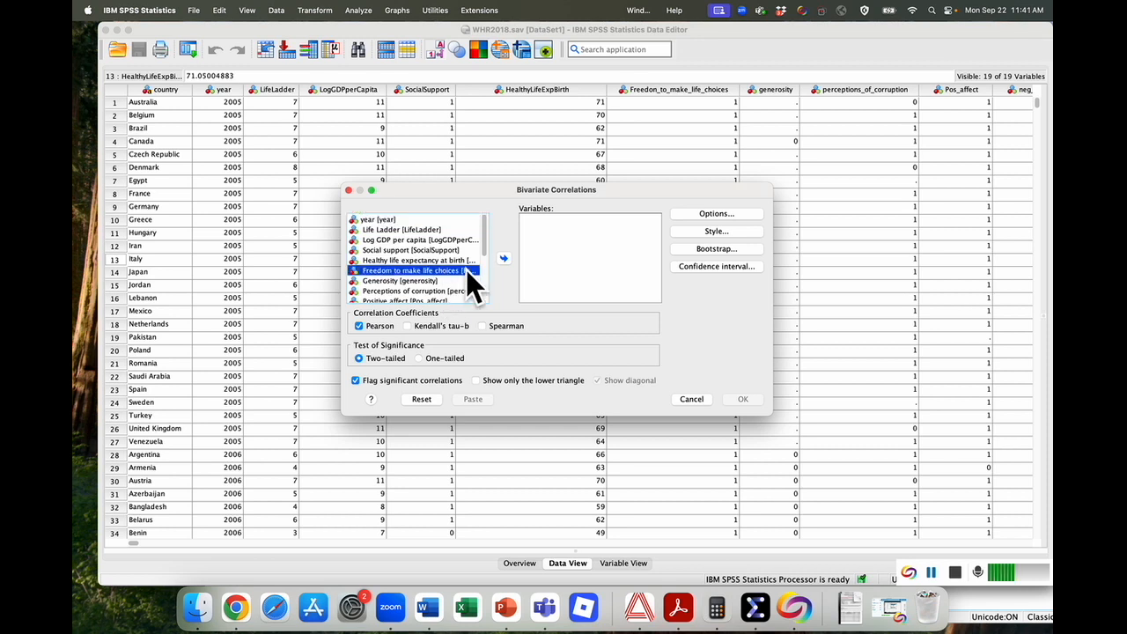
pyautogui.click(505, 258)
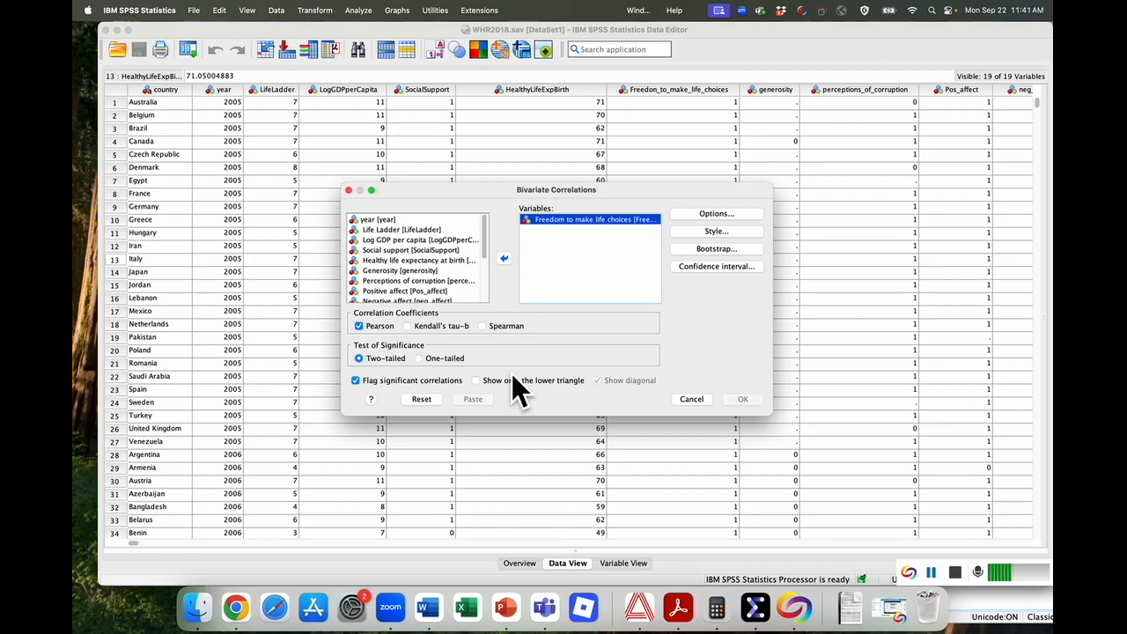
# - Add Confidence in national government as the second variable and run the two-tailed Pearson correlation
pyautogui.scroll(-3, 425, 264)
pyautogui.scroll(-3, 425, 264)
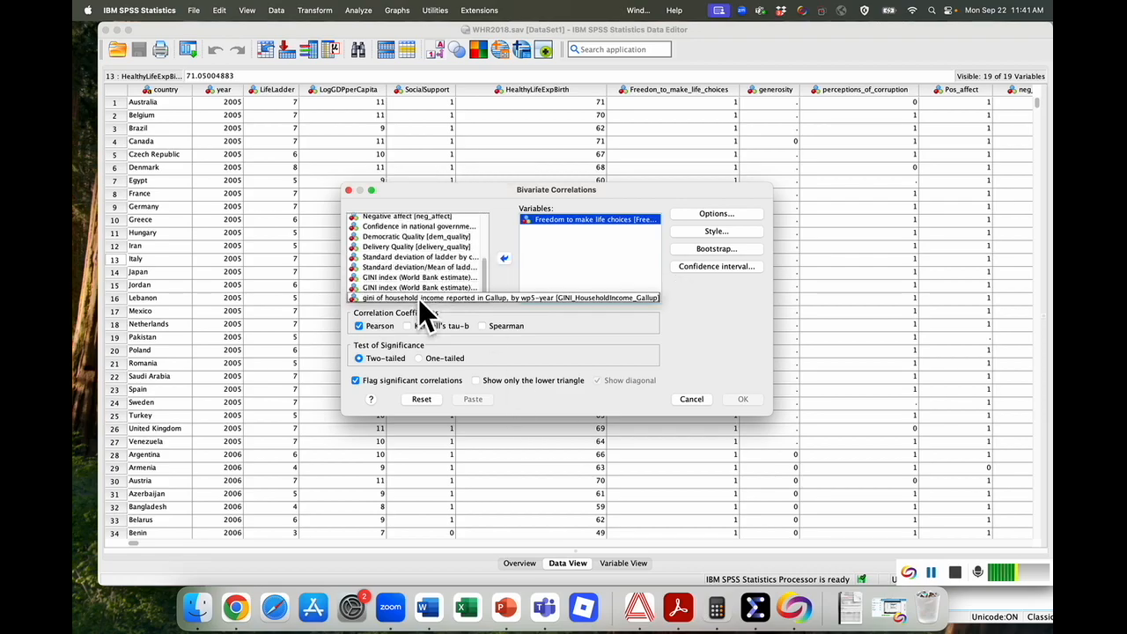
pyautogui.click(416, 226)
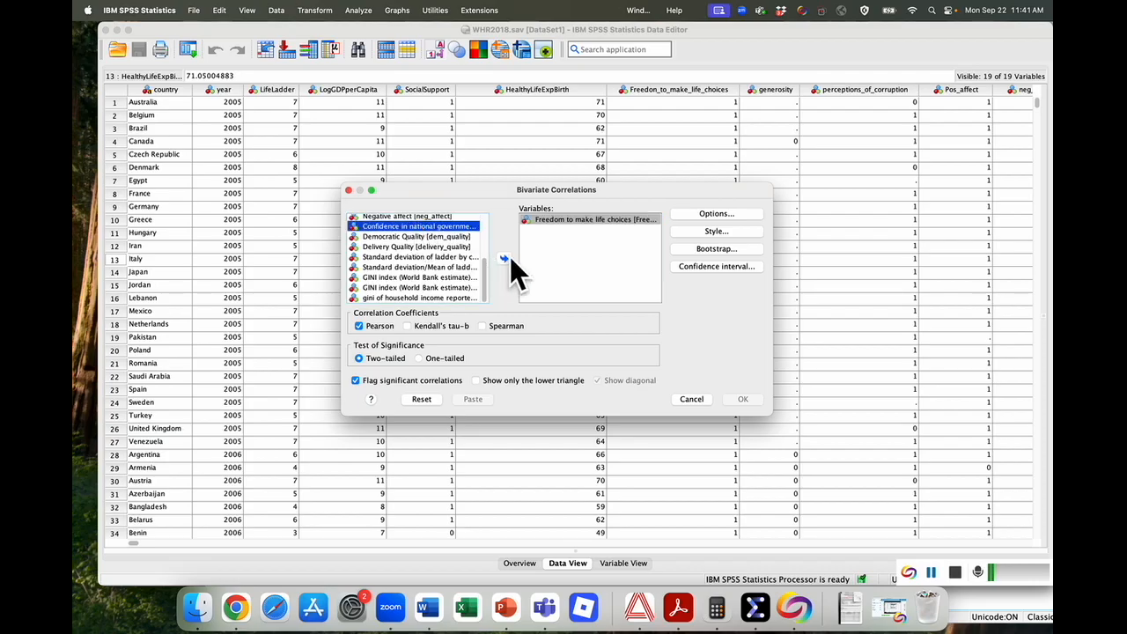
pyautogui.click(506, 257)
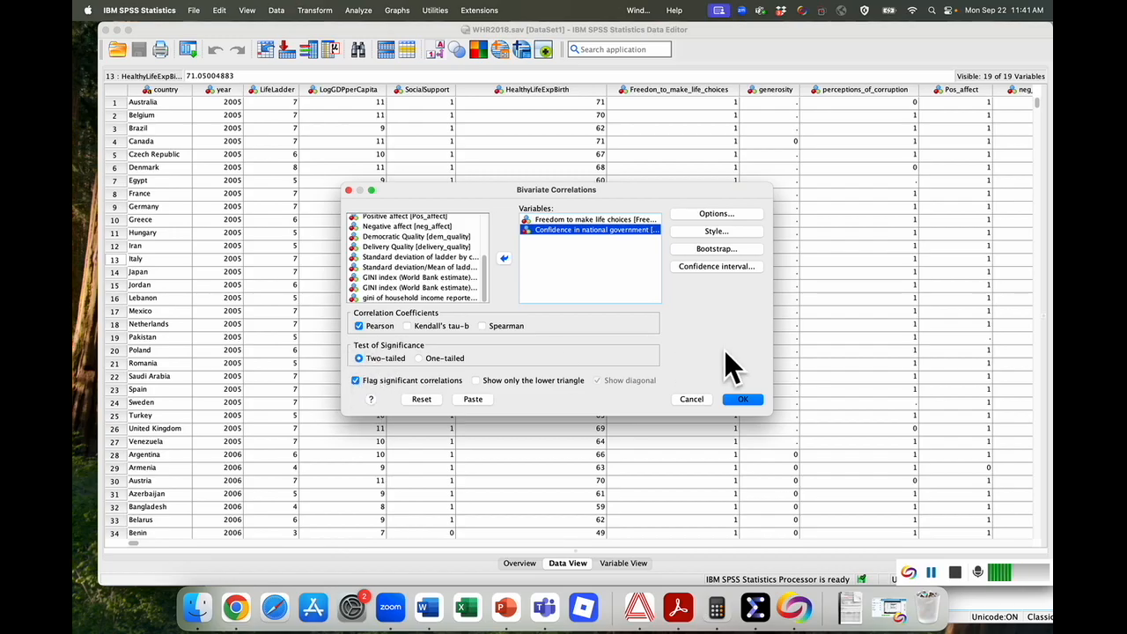
pyautogui.click(746, 399)
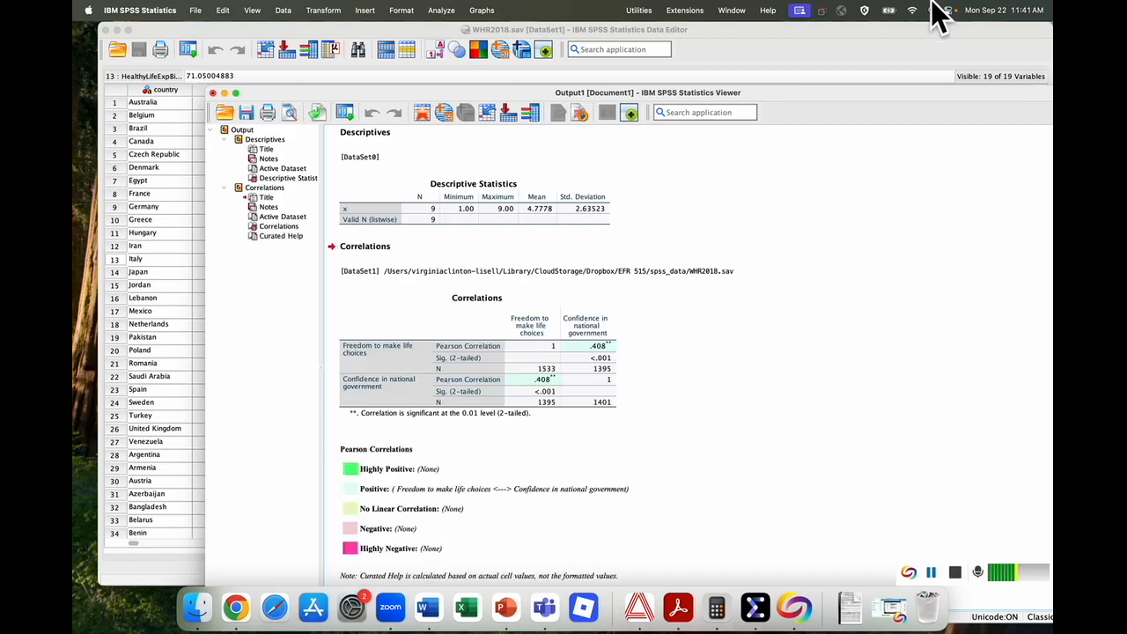
# - Bring the output window fully into view and examine the Correlations table's coefficient, significance and sample size
pyautogui.moveTo(889, 92); pyautogui.dragTo(812, 11)
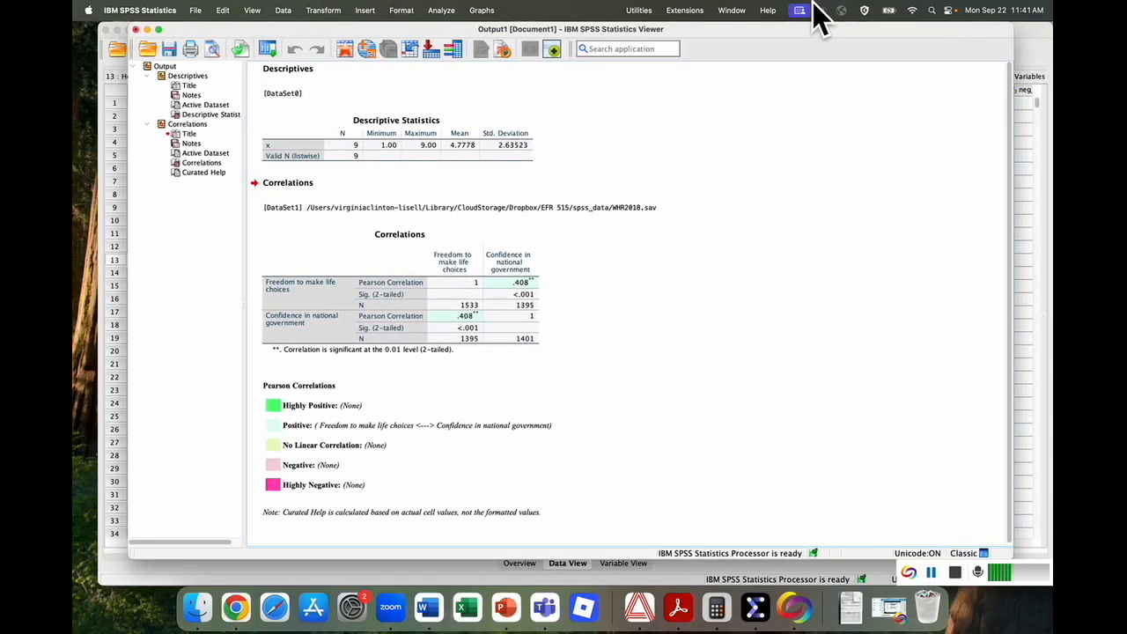
pyautogui.click(284, 183)
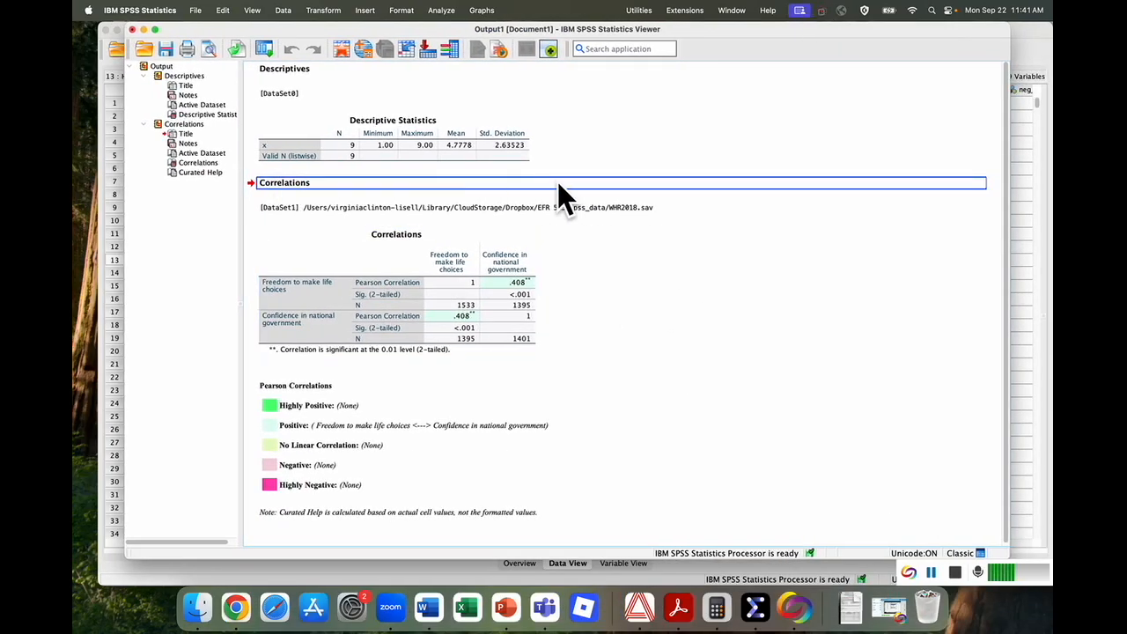
pyautogui.click(279, 348)
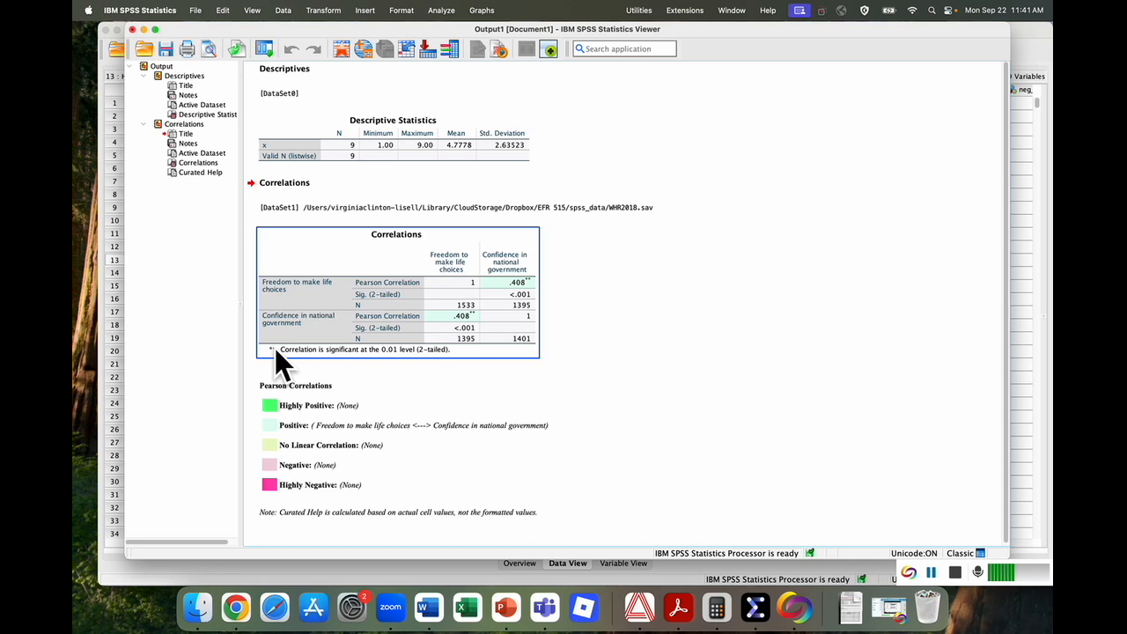
pyautogui.click(581, 299)
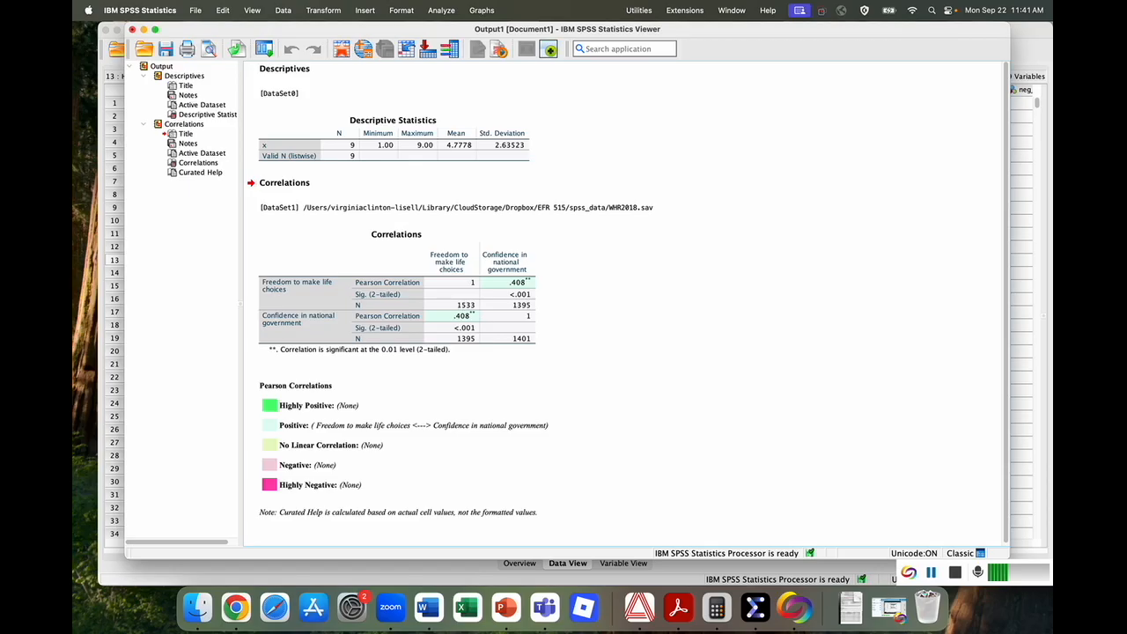
pyautogui.click(711, 453)
pyautogui.click(412, 318)
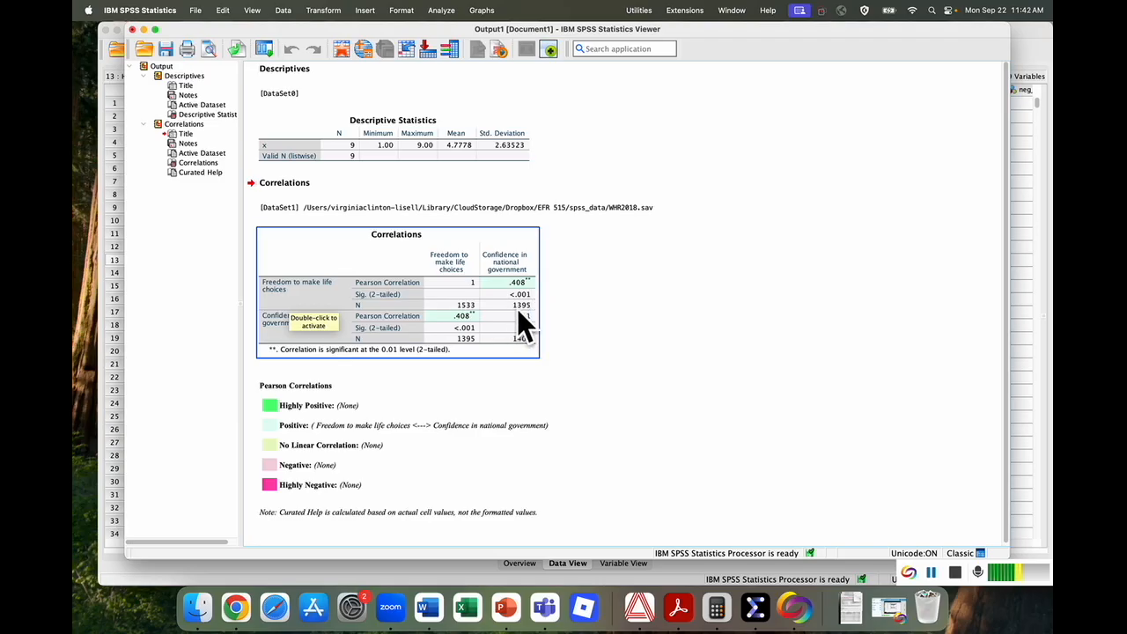
pyautogui.scroll(-1, 621, 356)
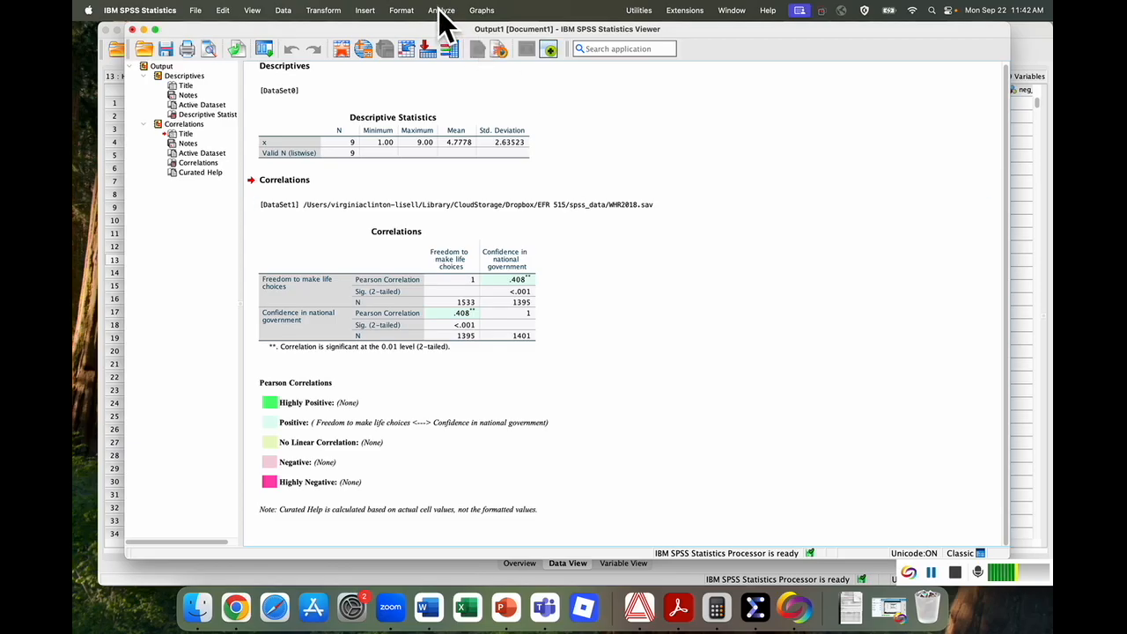
# - Create a simple scatterplot with Confidence in national government on the Y axis and Freedom to make life choices on the X axis
pyautogui.click(482, 11)
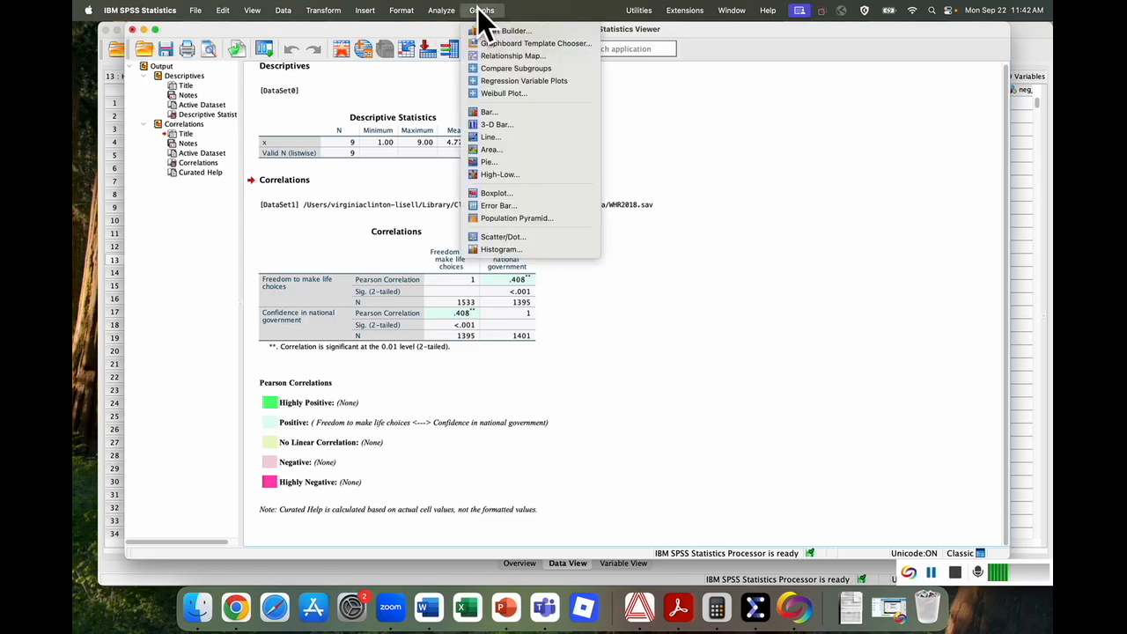
pyautogui.click(520, 236)
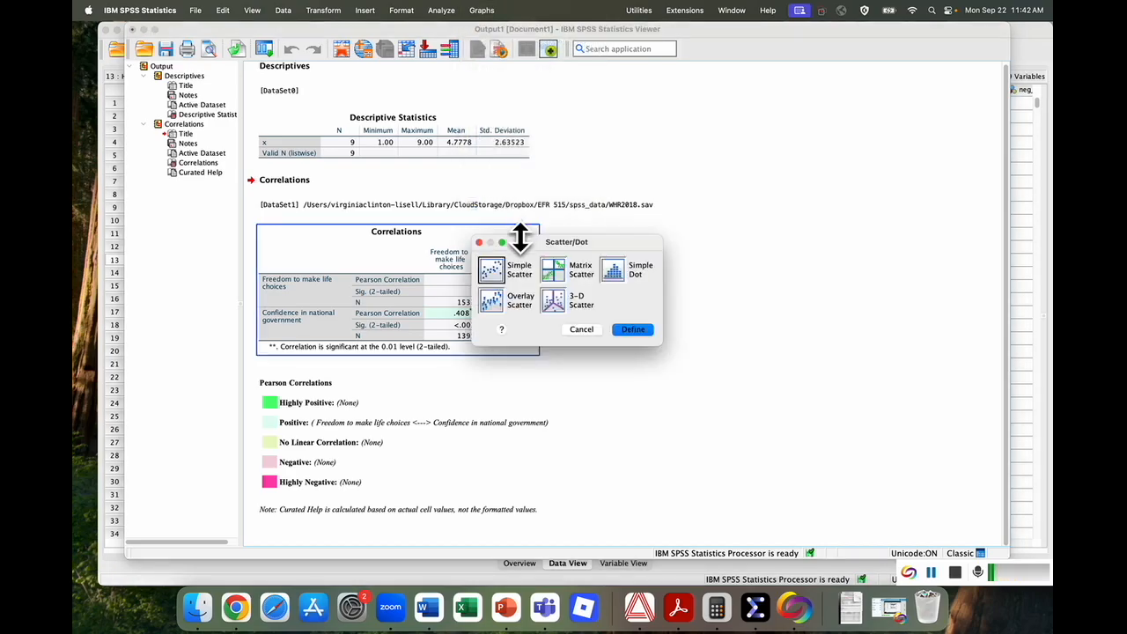
pyautogui.click(625, 328)
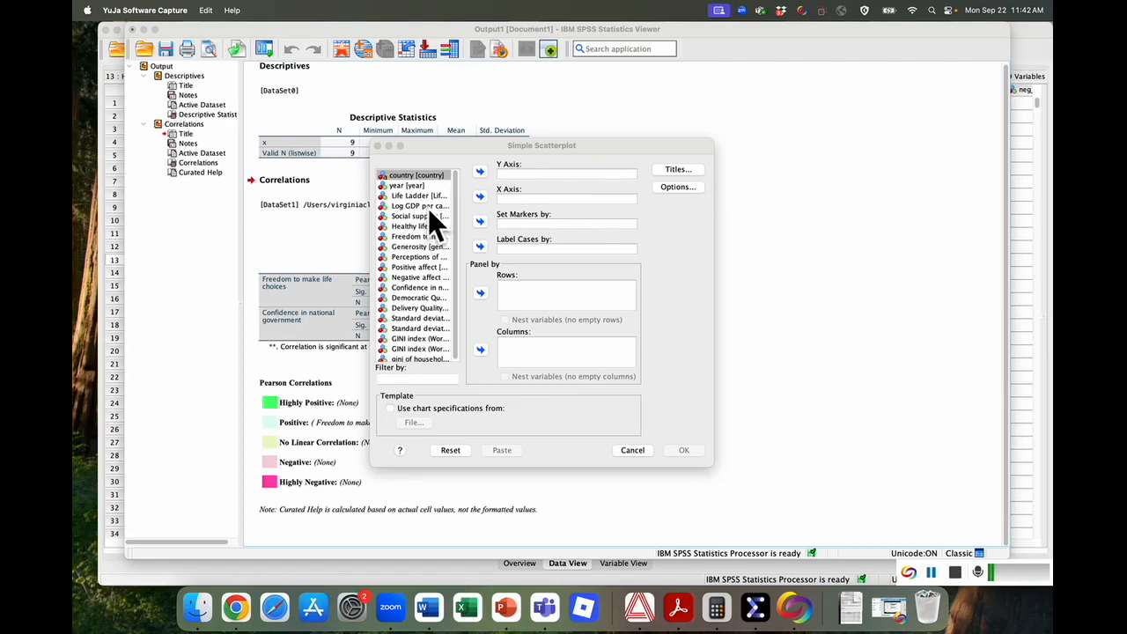
pyautogui.click(426, 288)
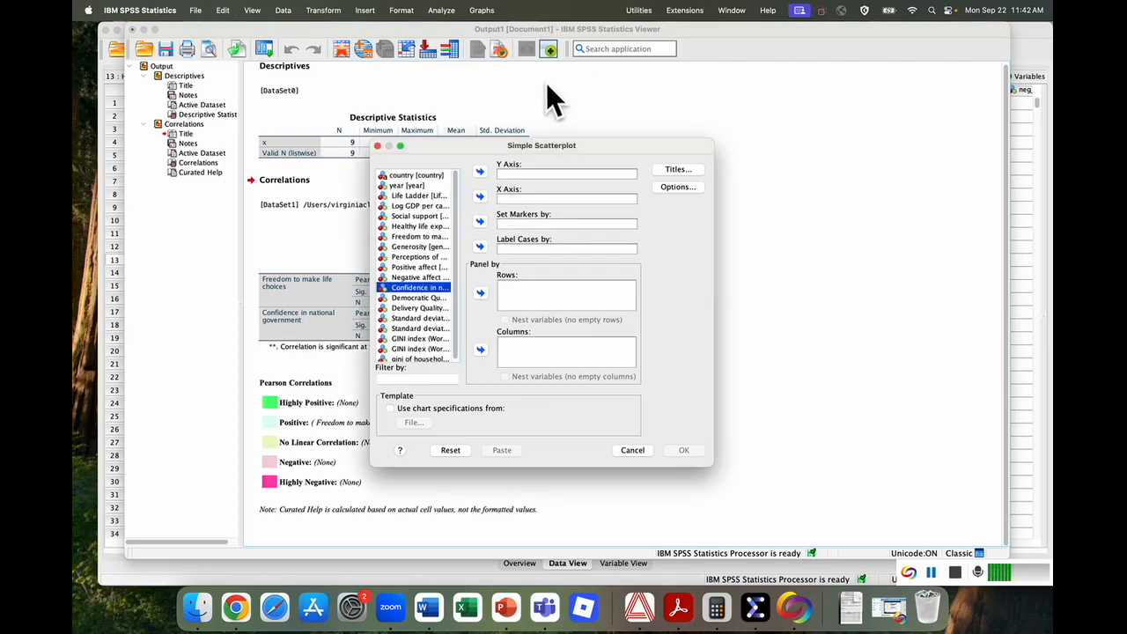
pyautogui.click(480, 171)
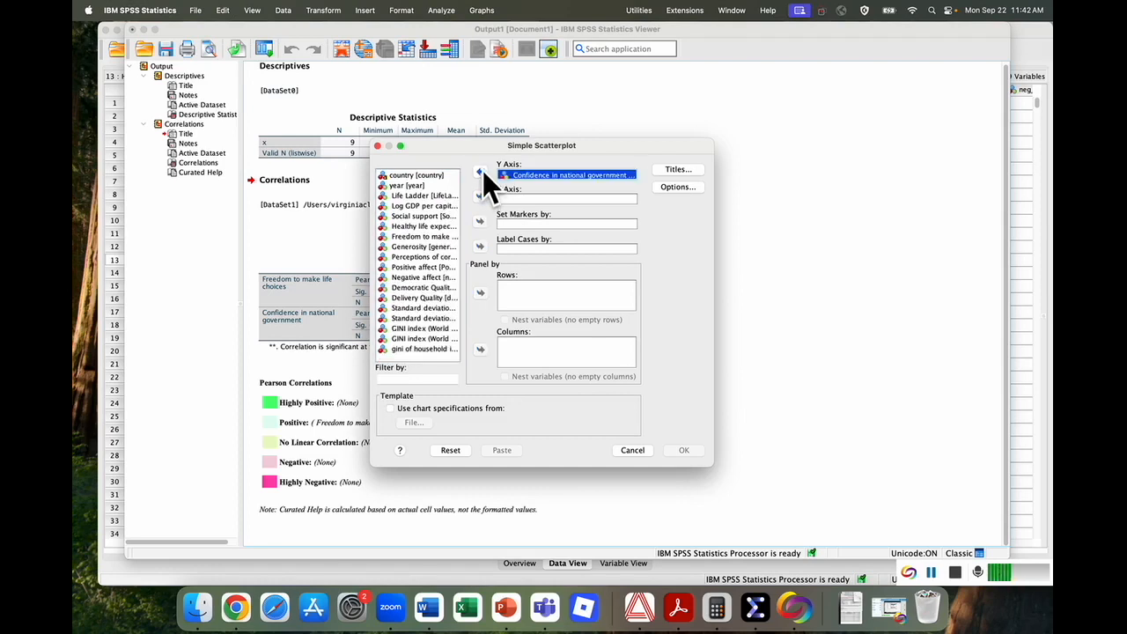
pyautogui.click(431, 238)
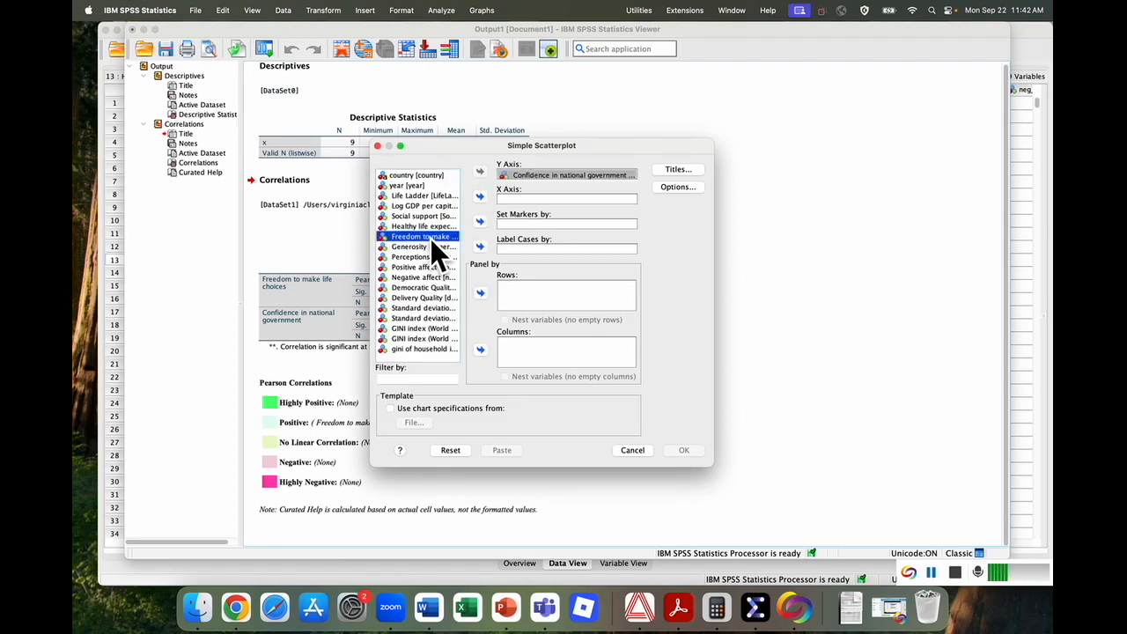
pyautogui.click(480, 196)
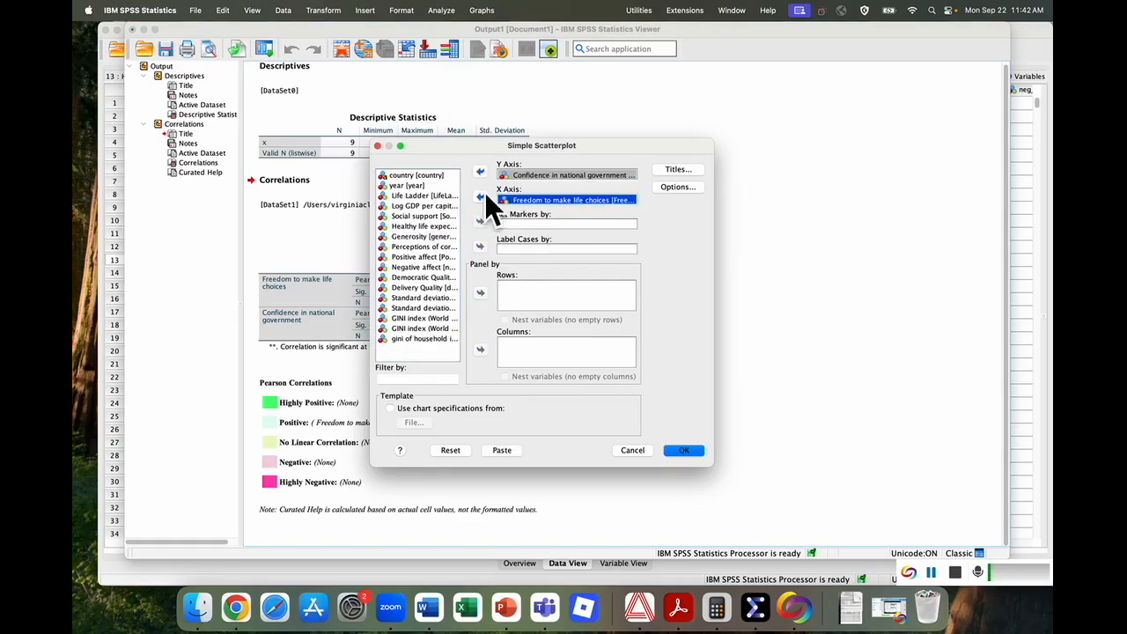
pyautogui.moveTo(611, 150); pyautogui.dragTo(623, 127)
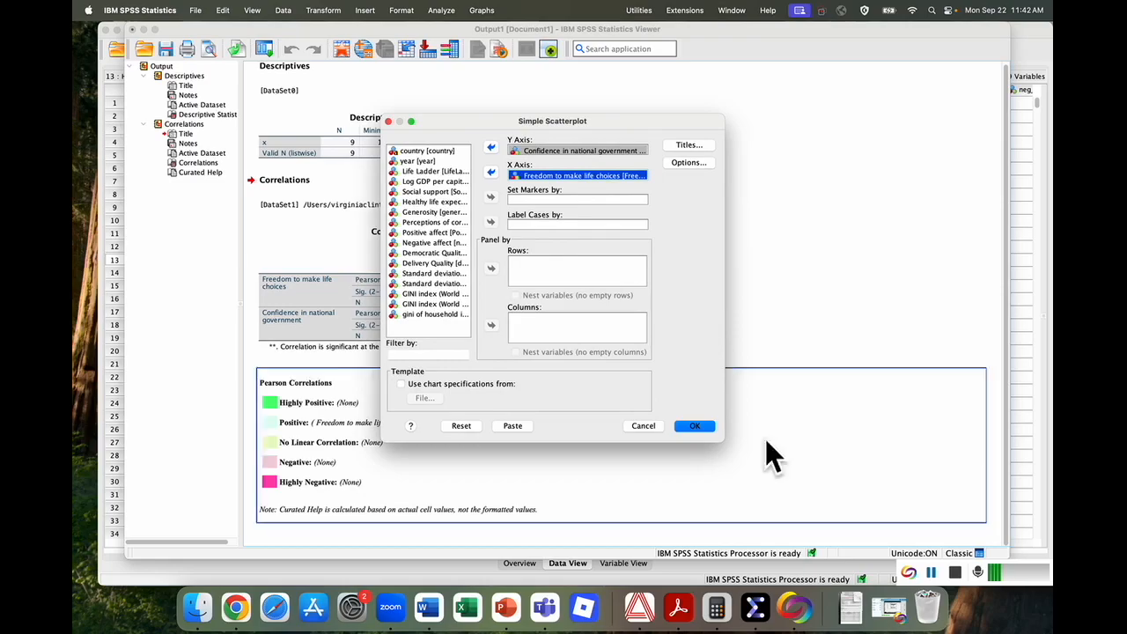
pyautogui.click(694, 426)
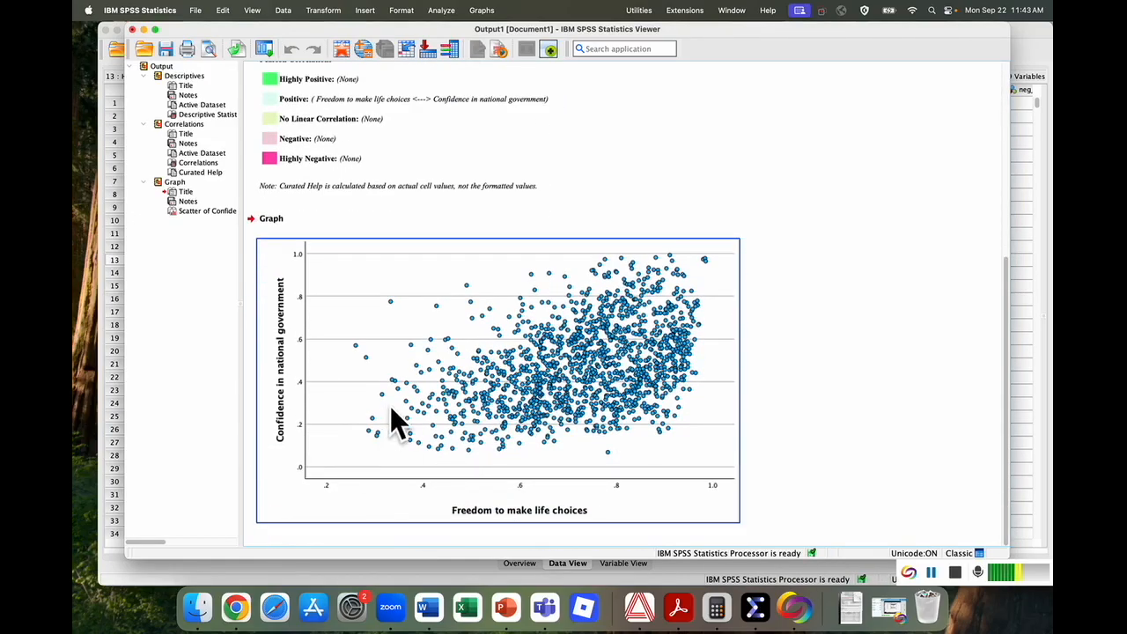
# - Examine the scatterplot's axes and the overall pattern of its points
pyautogui.click(802, 245)
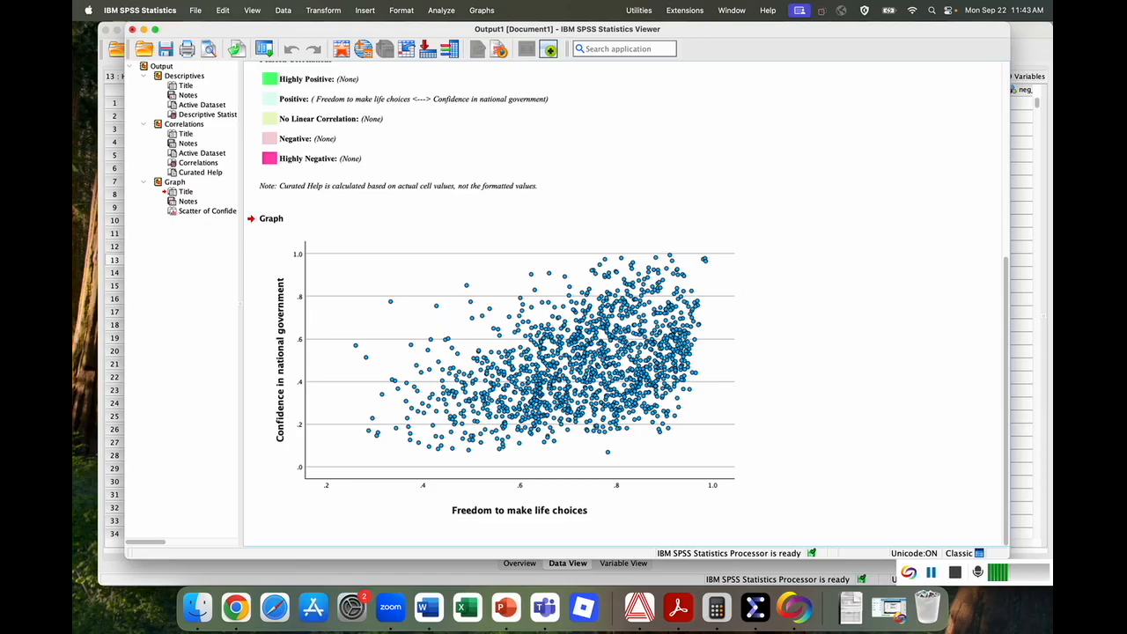
pyautogui.click(529, 494)
pyautogui.click(725, 456)
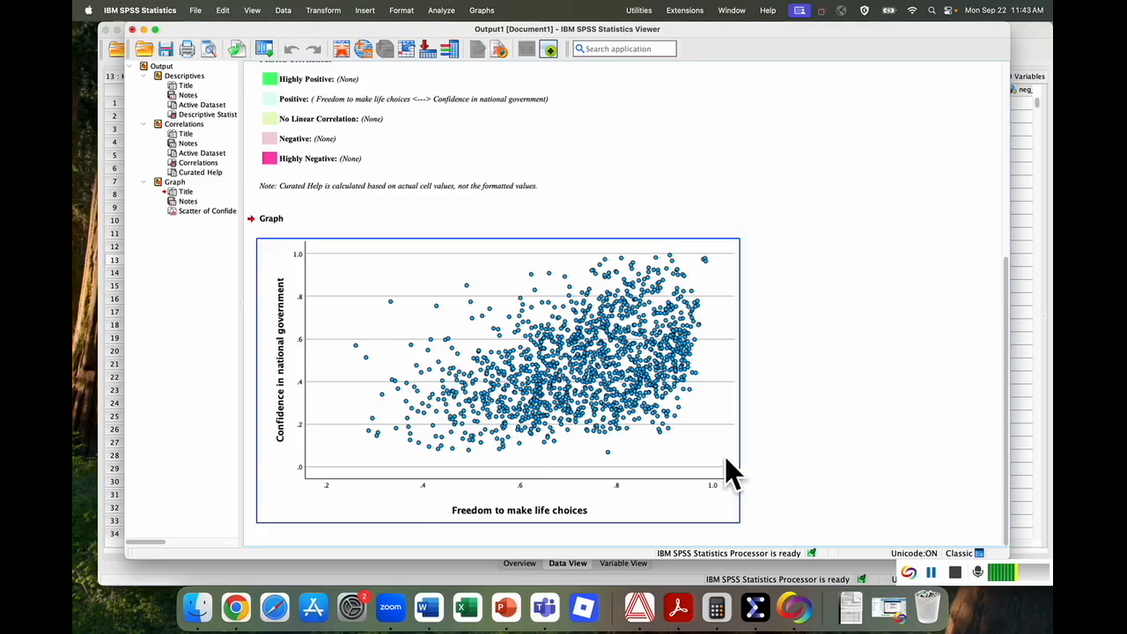
# - Open the scatterplot for editing and add a linear fit line with its equation label attached and no confidence intervals
pyautogui.click(502, 386)
pyautogui.doubleClick(501, 383)
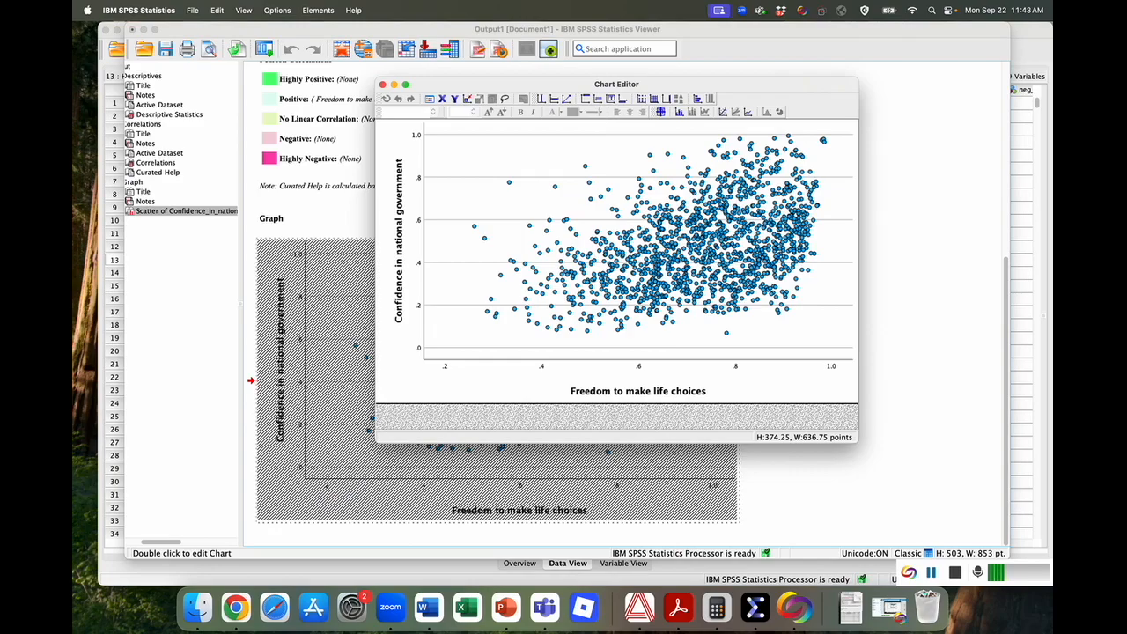
pyautogui.click(723, 113)
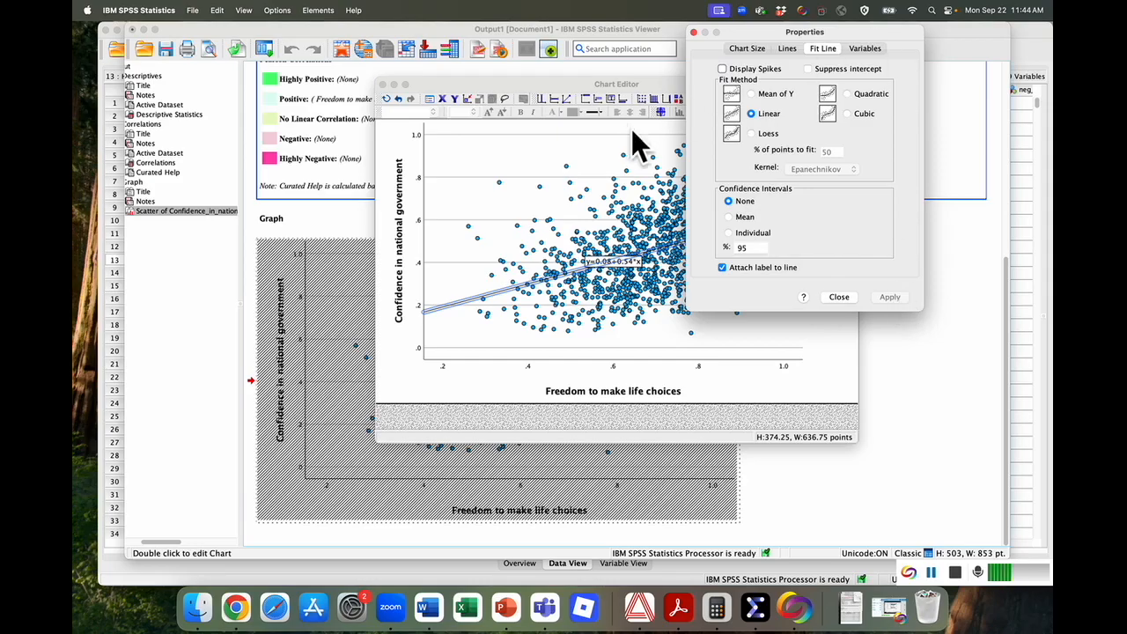
pyautogui.click(844, 297)
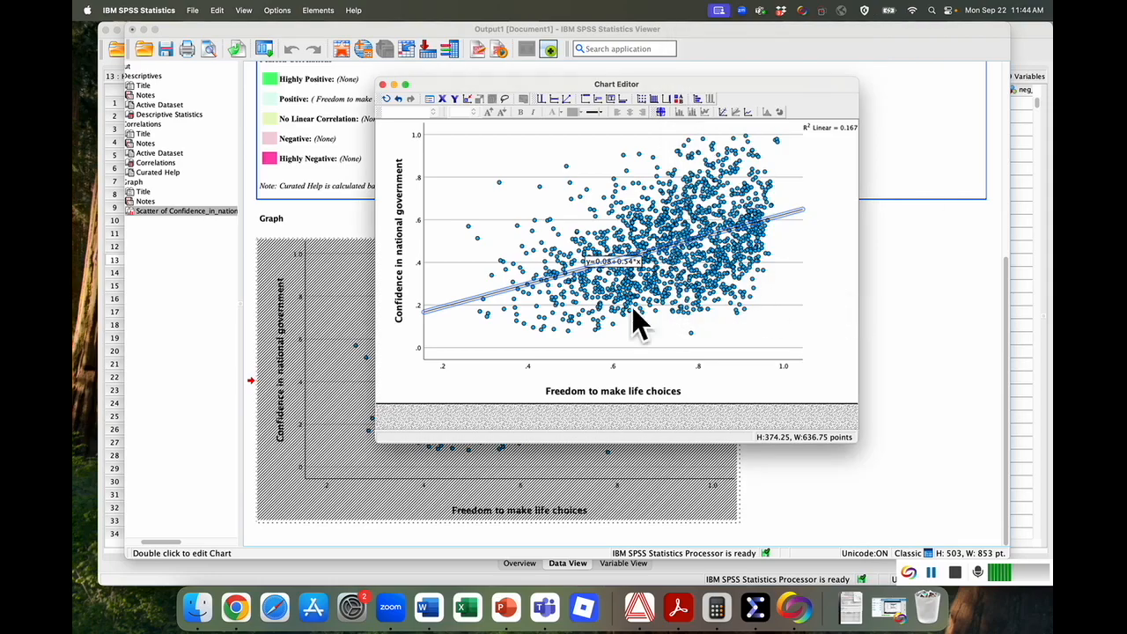
pyautogui.click(804, 351)
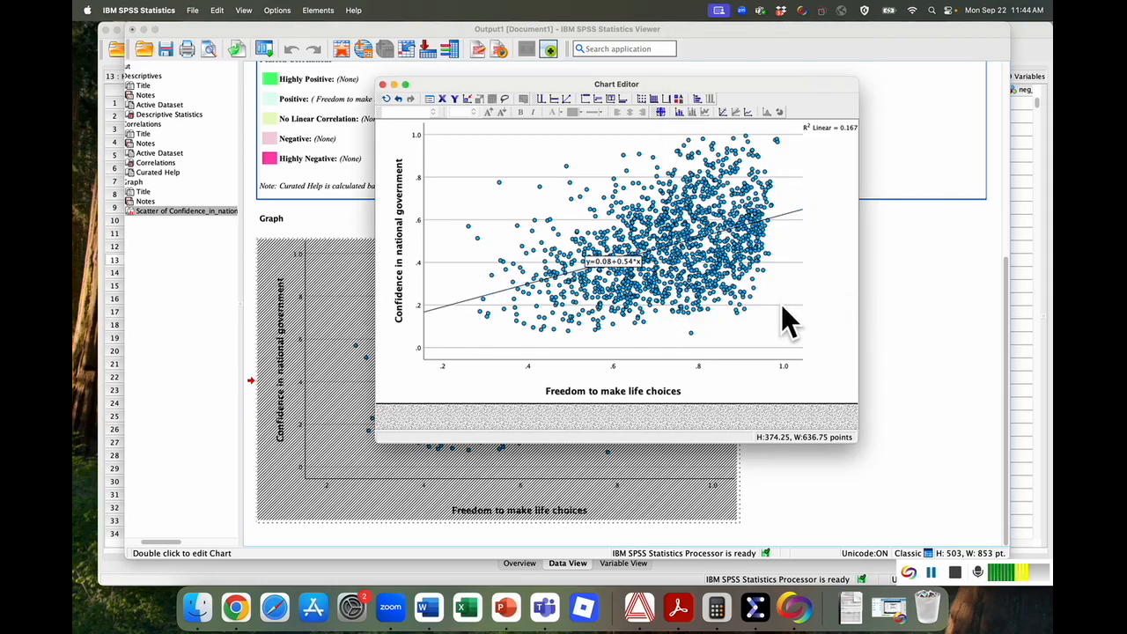